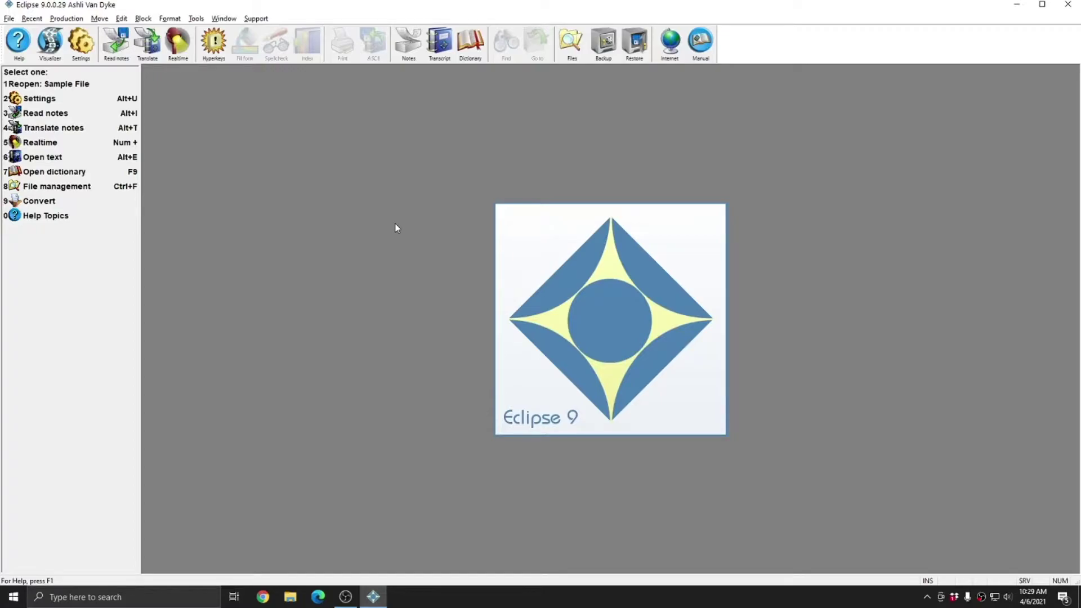
# - Give the current user profile a four-character password in Advanced user settings and save it
pyautogui.click(83, 44)
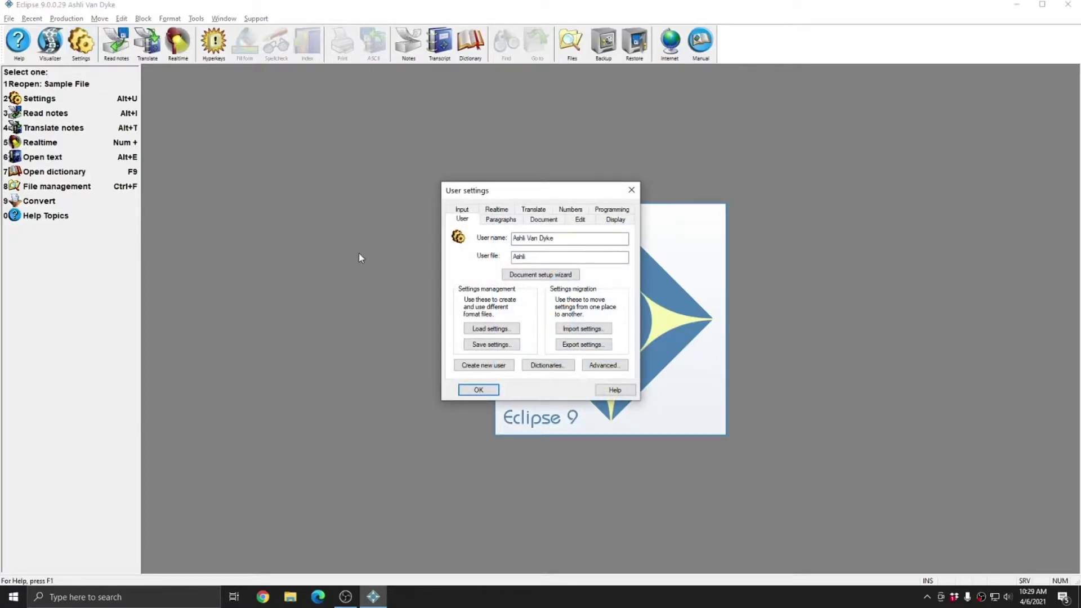
pyautogui.doubleClick(545, 256)
pyautogui.click(547, 256)
pyautogui.click(605, 366)
pyautogui.click(459, 193)
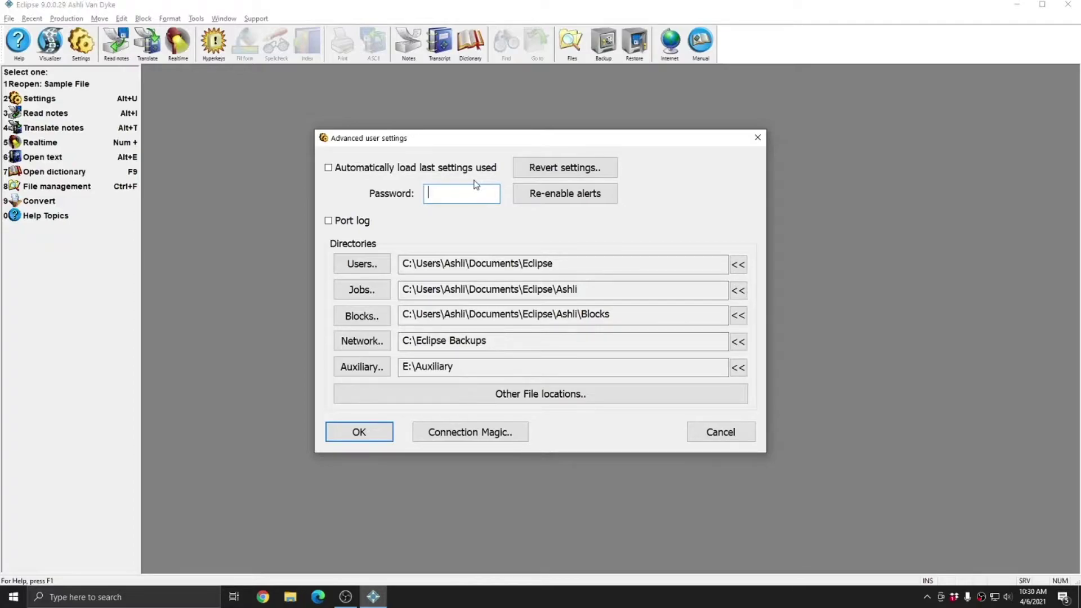
pyautogui.write('••••')
pyautogui.click(359, 437)
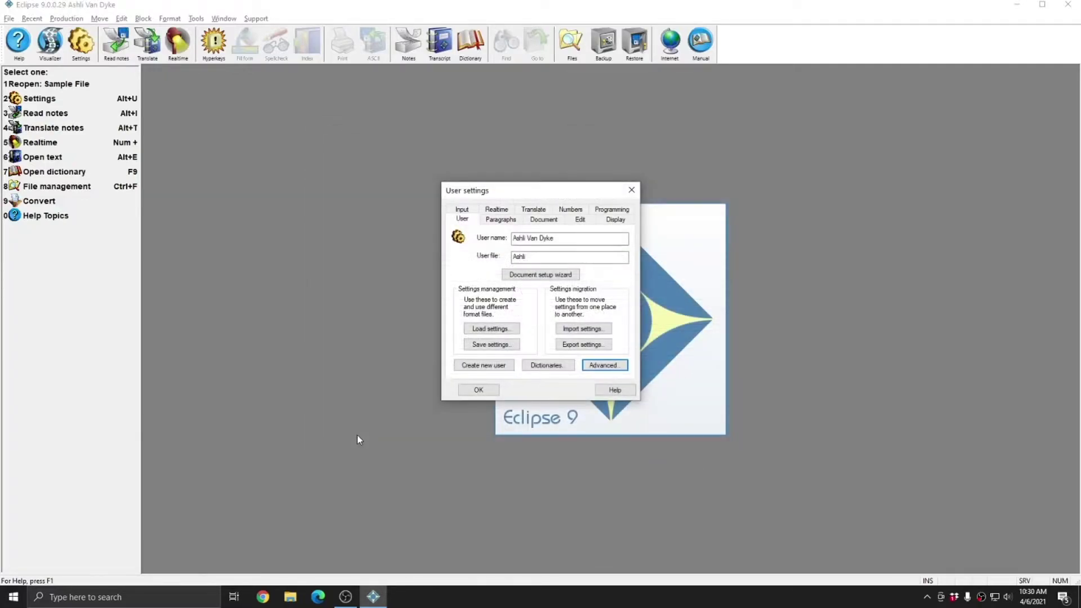
pyautogui.click(476, 390)
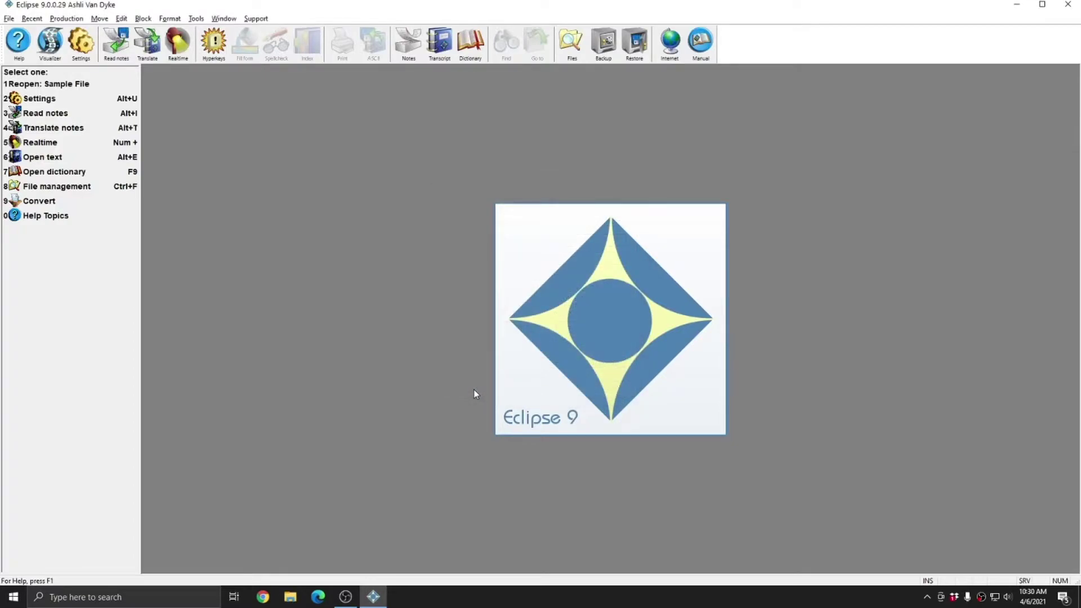
# - Close and relaunch Eclipse 9, then enter the profile password at the login prompt
pyautogui.click(1068, 5)
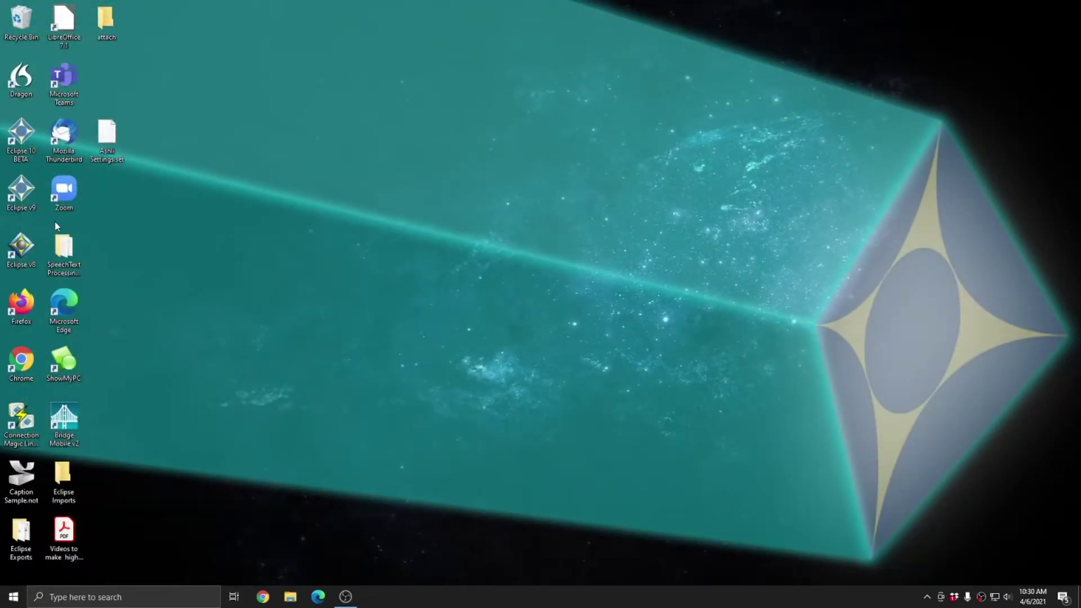
pyautogui.doubleClick(27, 196)
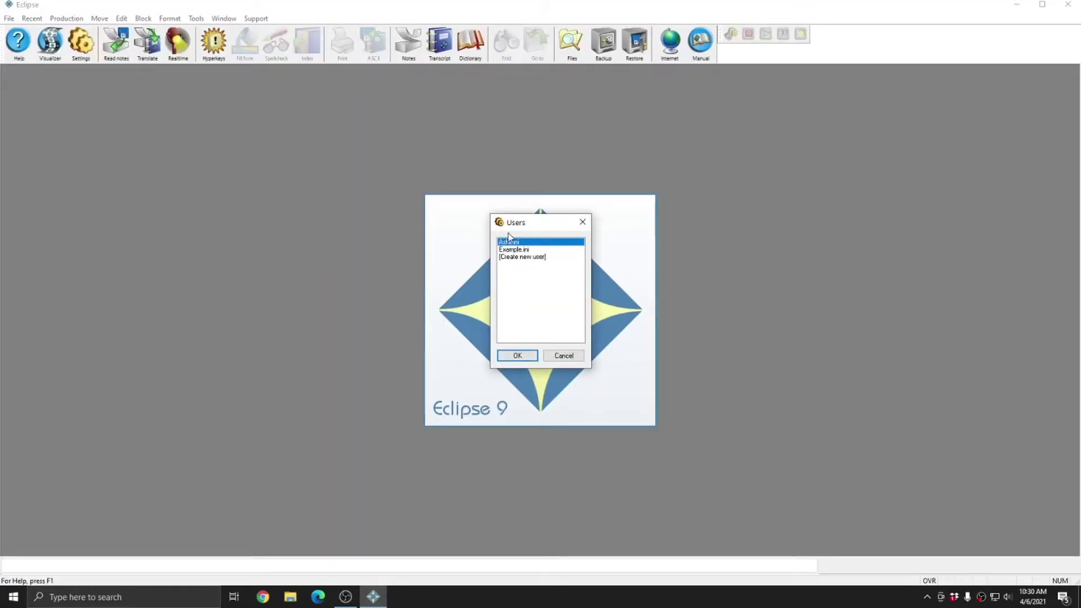
pyautogui.click(517, 356)
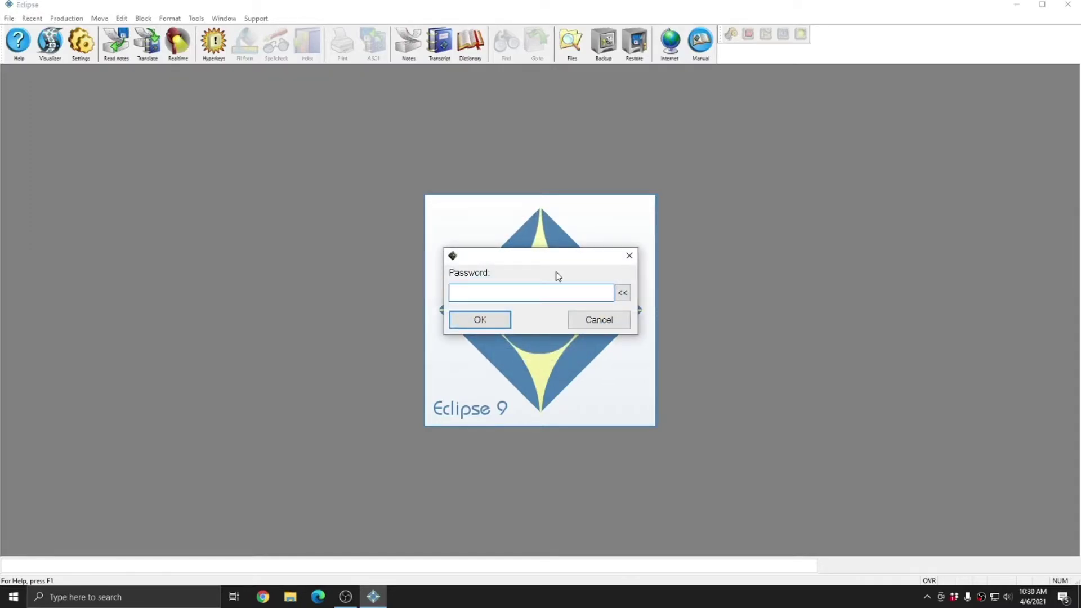
pyautogui.write('••••')
pyautogui.click(508, 320)
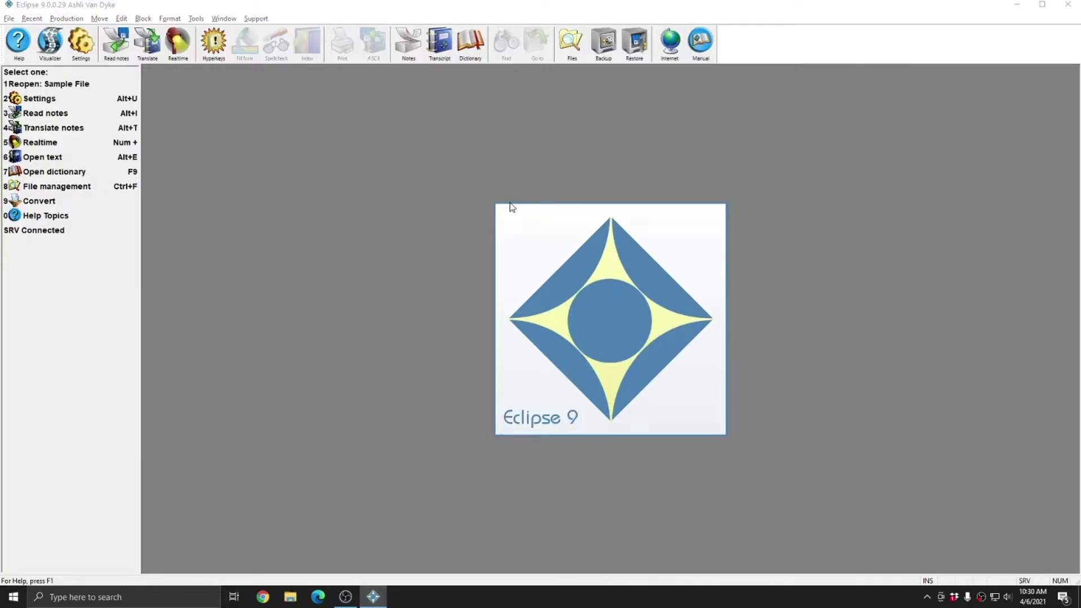
# - Load the Example.ini user profile from the user settings
pyautogui.hotkey('alt', 'u')
pyautogui.click(492, 329)
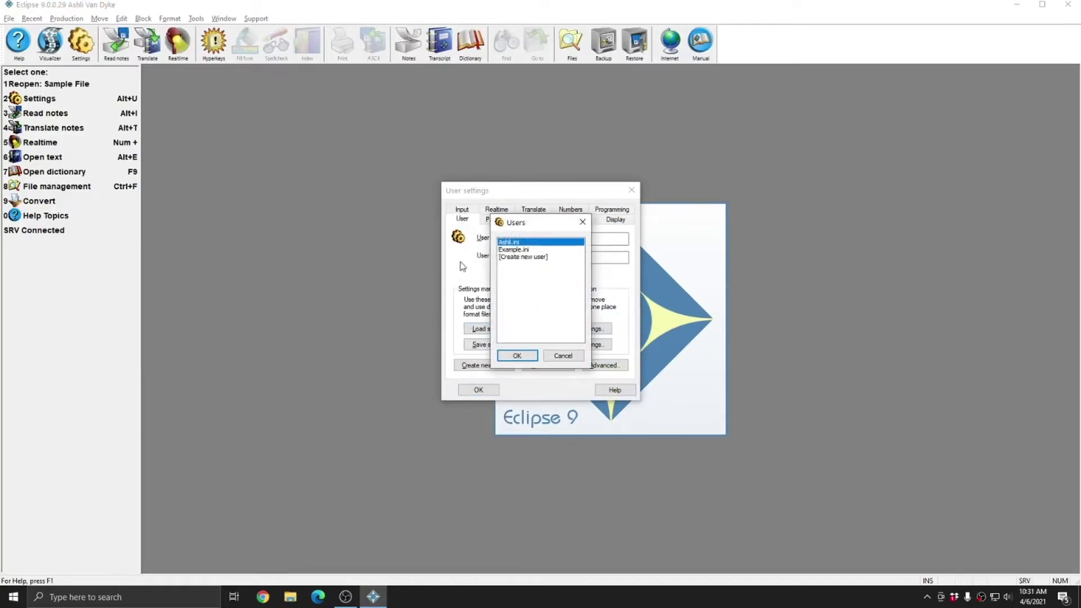
pyautogui.click(513, 251)
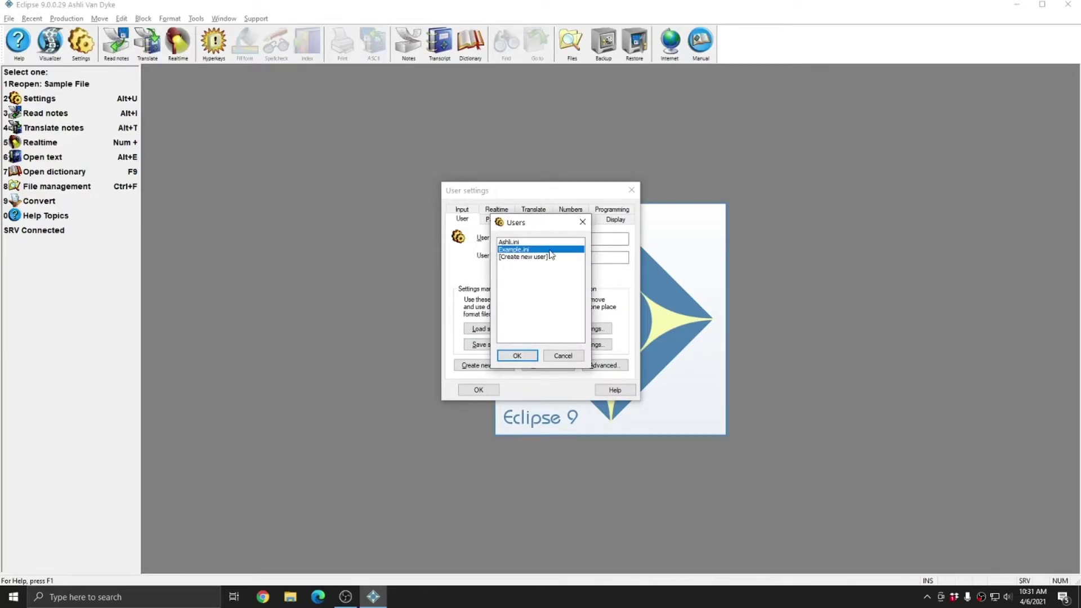
pyautogui.click(516, 356)
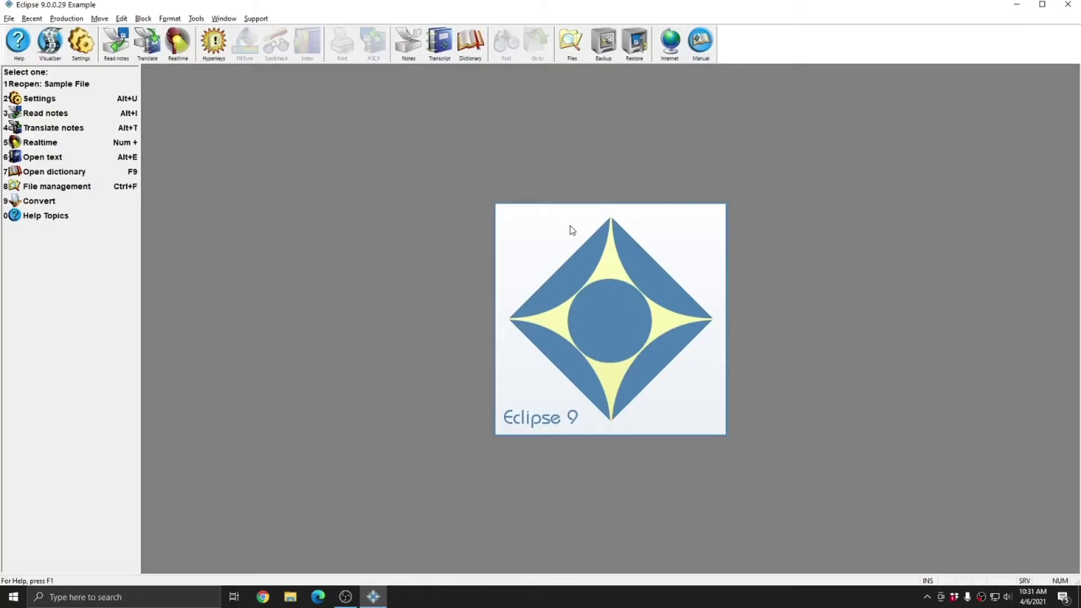
# - Reopen the user profile list and select the original user's profile
pyautogui.hotkey('alt', 'u')
pyautogui.hotkey('alt', 'l')
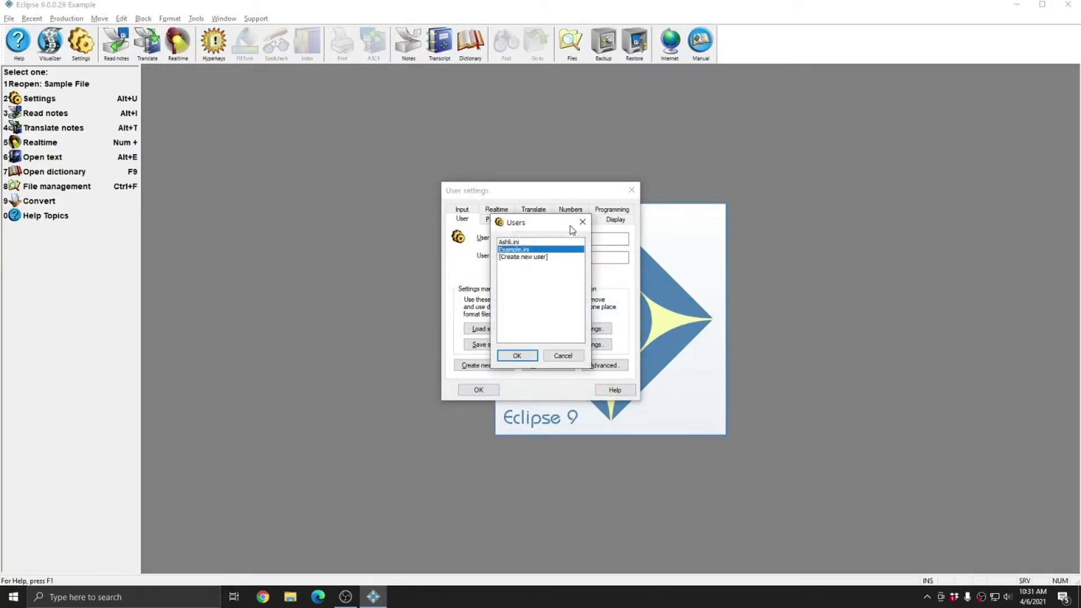
pyautogui.click(512, 243)
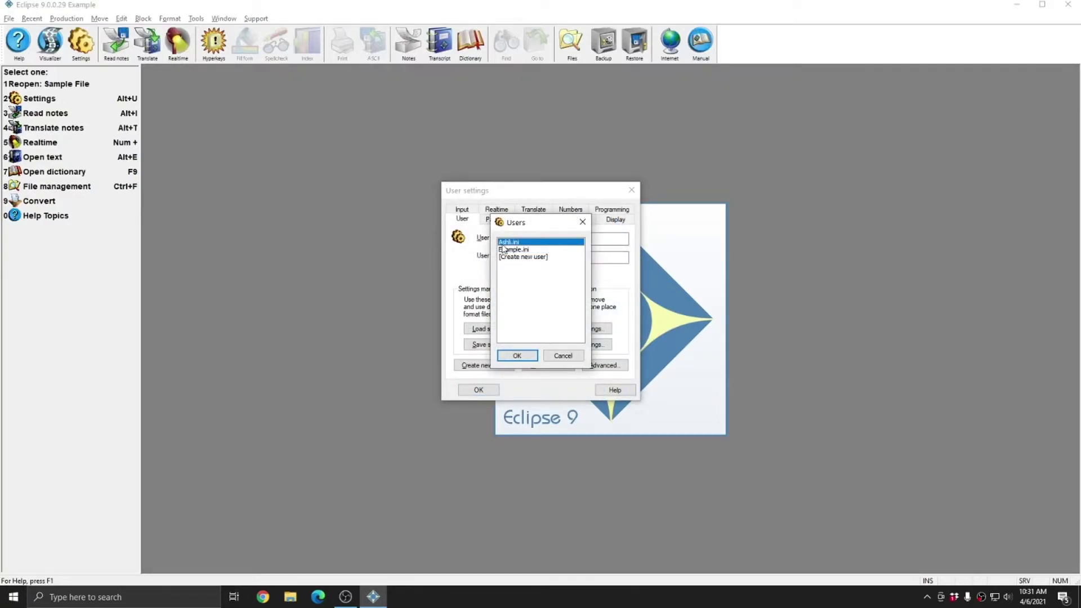
# - Load the original user profile, entering its password at the prompt
pyautogui.click(516, 356)
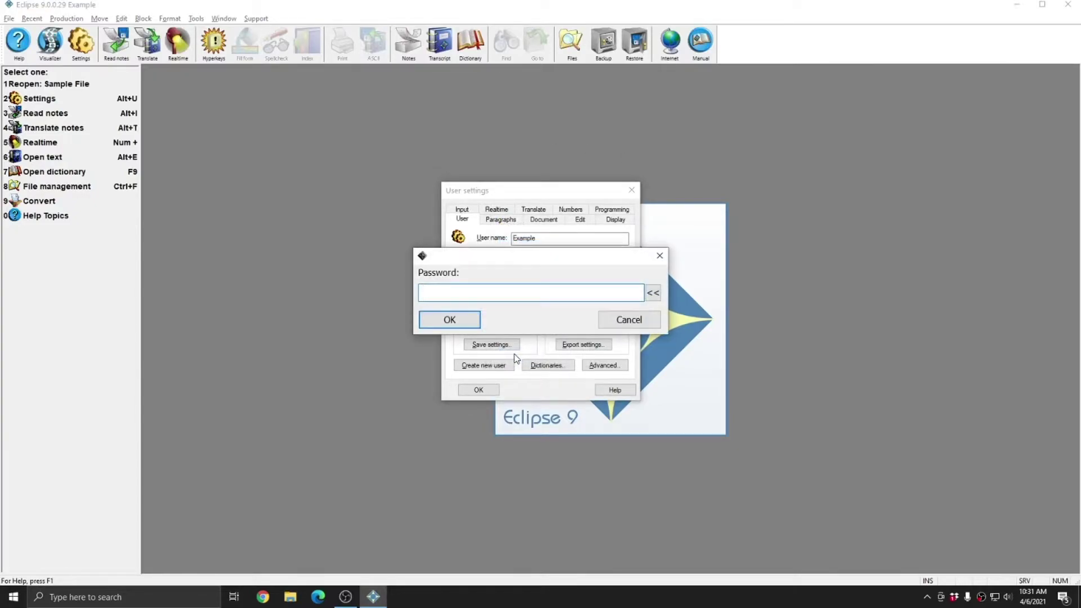
pyautogui.write('1234')
pyautogui.click(453, 319)
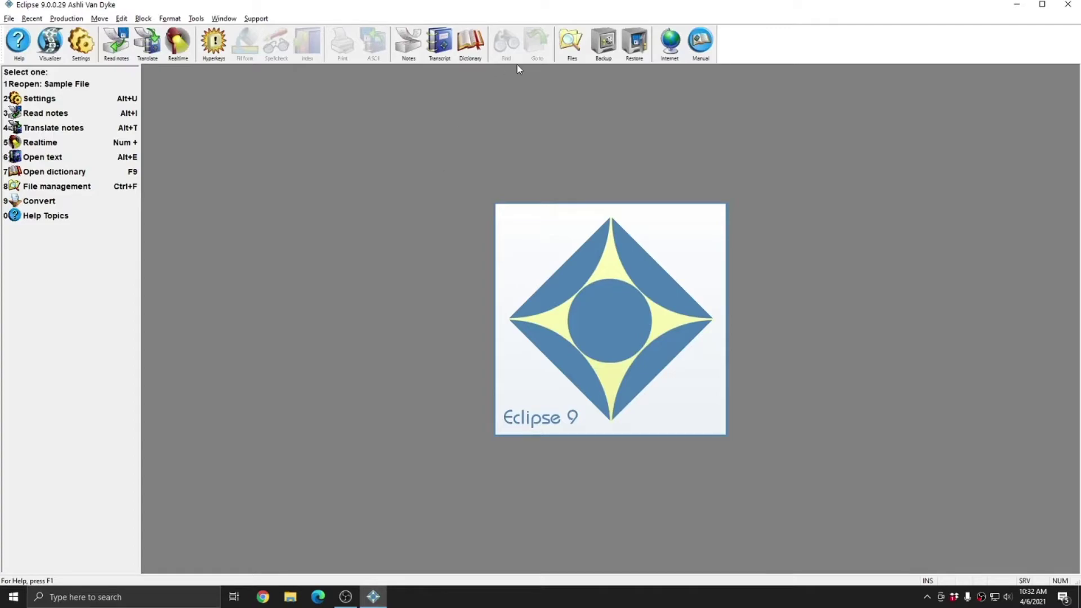
# - Restart Eclipse 9 using the Example.ini profile
pyautogui.click(1068, 5)
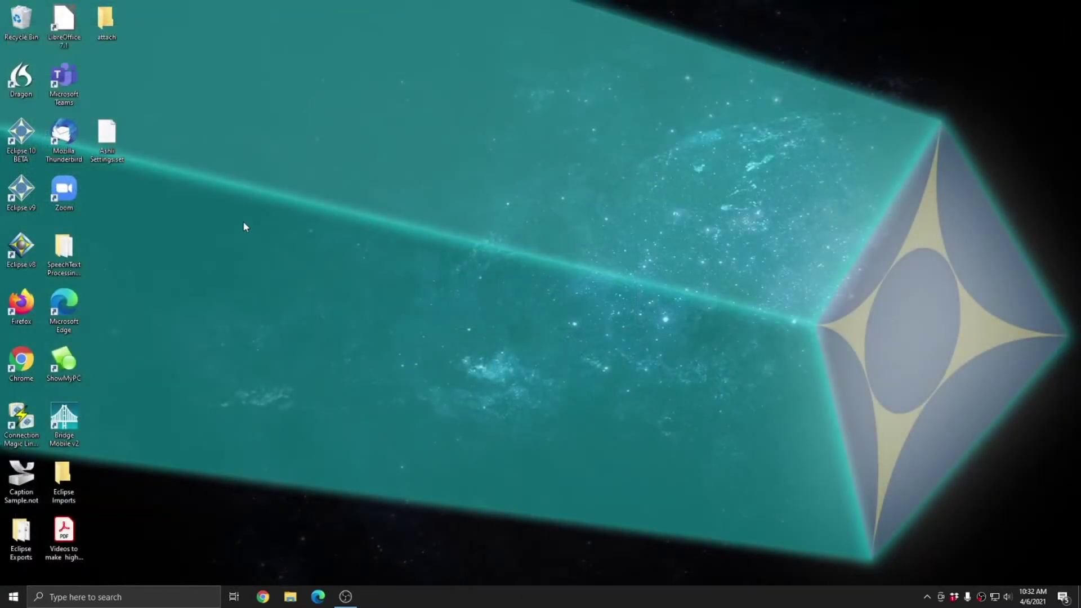
pyautogui.doubleClick(22, 191)
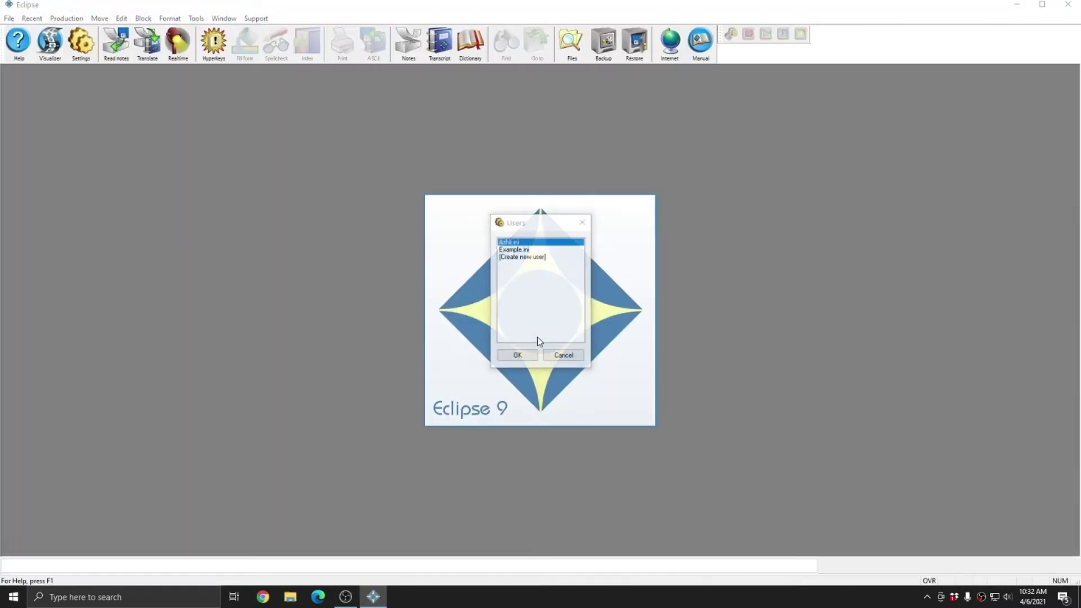
pyautogui.click(510, 250)
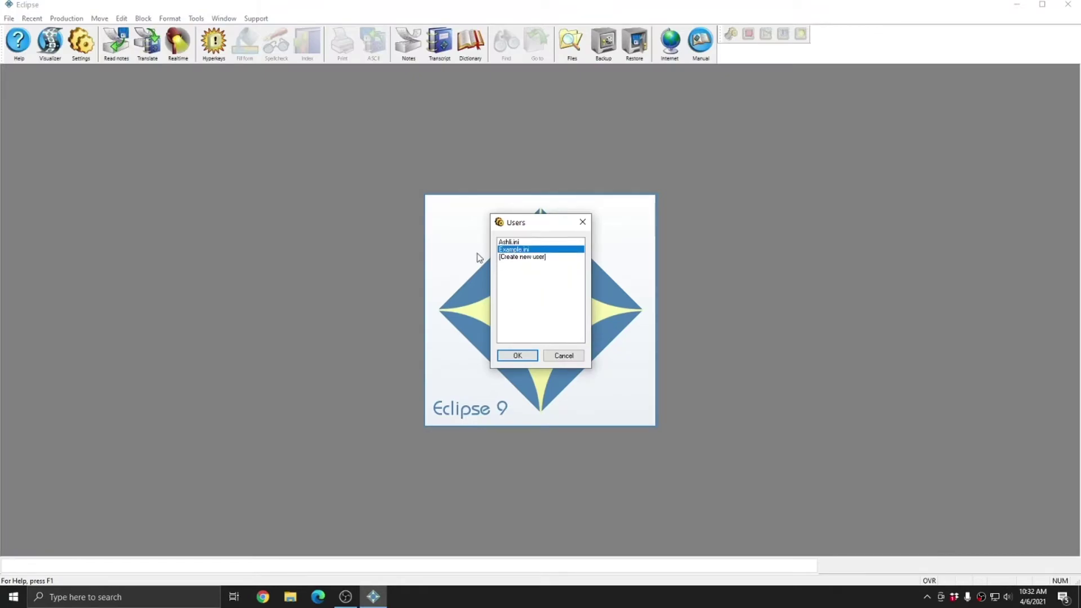
pyautogui.click(516, 357)
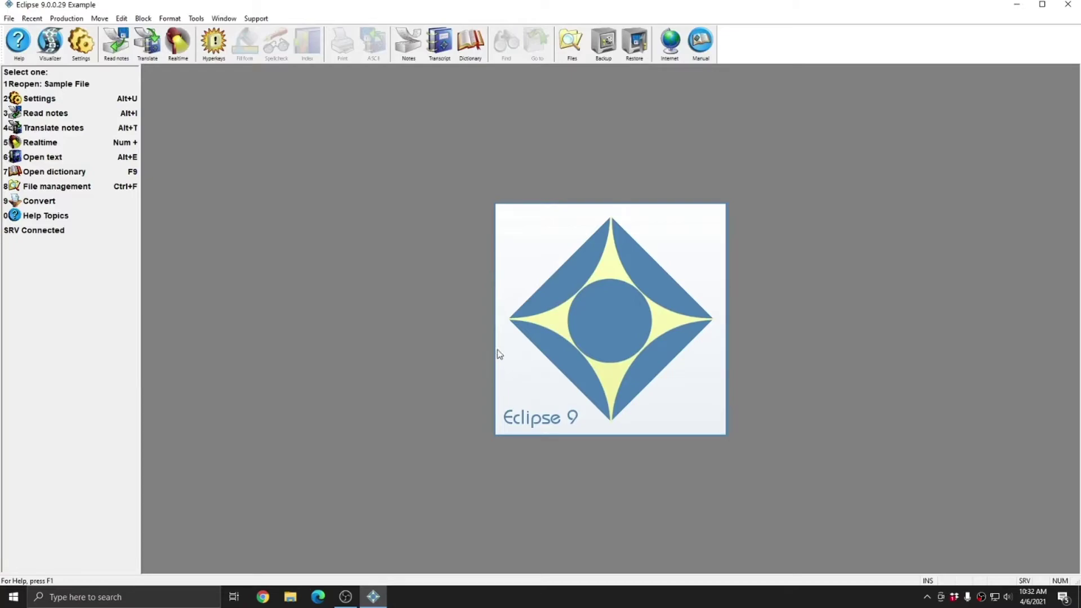
# - Restart Eclipse 9 with the personal profile, pass its password prompt, then close the program
pyautogui.click(1068, 5)
pyautogui.doubleClick(21, 190)
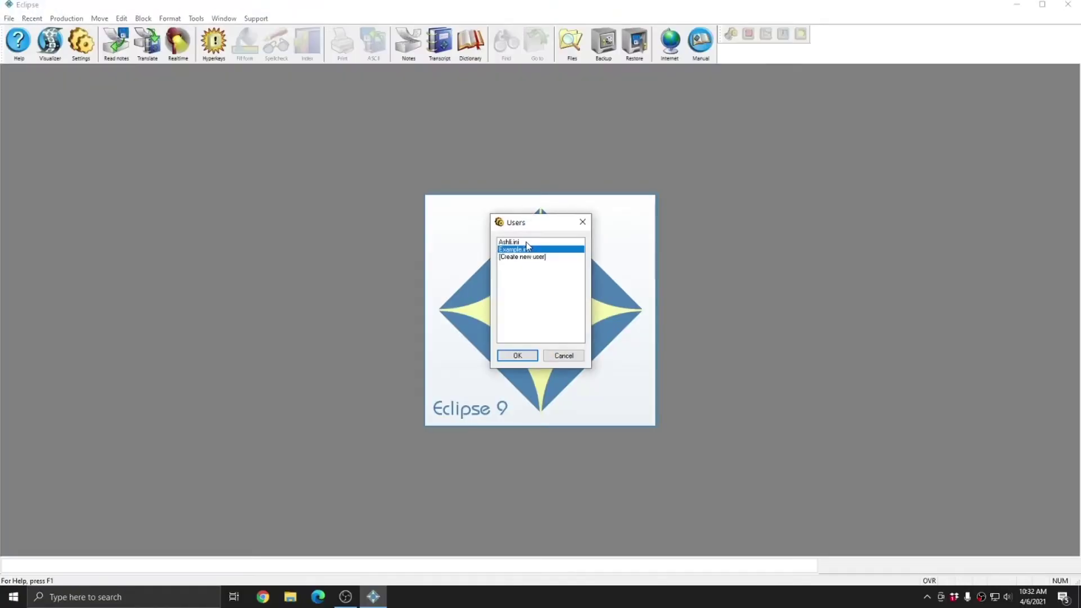
pyautogui.click(527, 242)
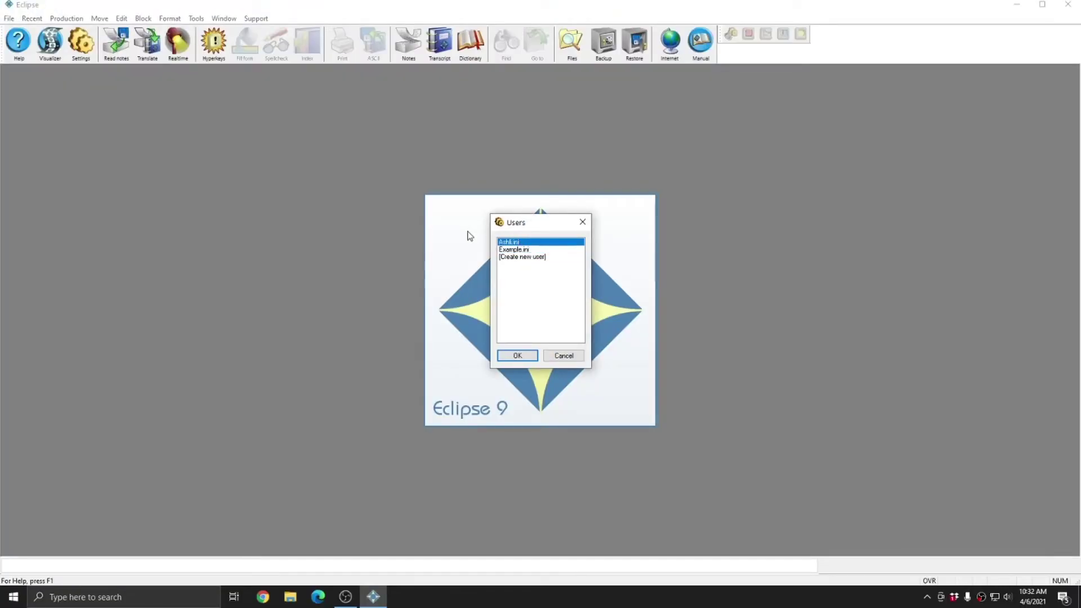
pyautogui.click(518, 357)
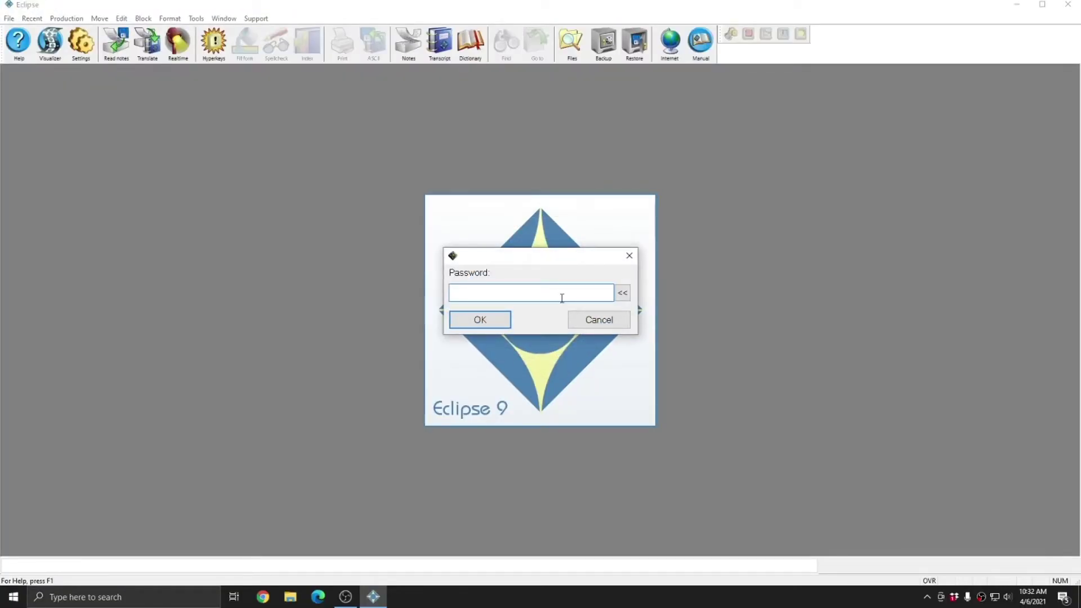
pyautogui.write('••••')
pyautogui.click(480, 320)
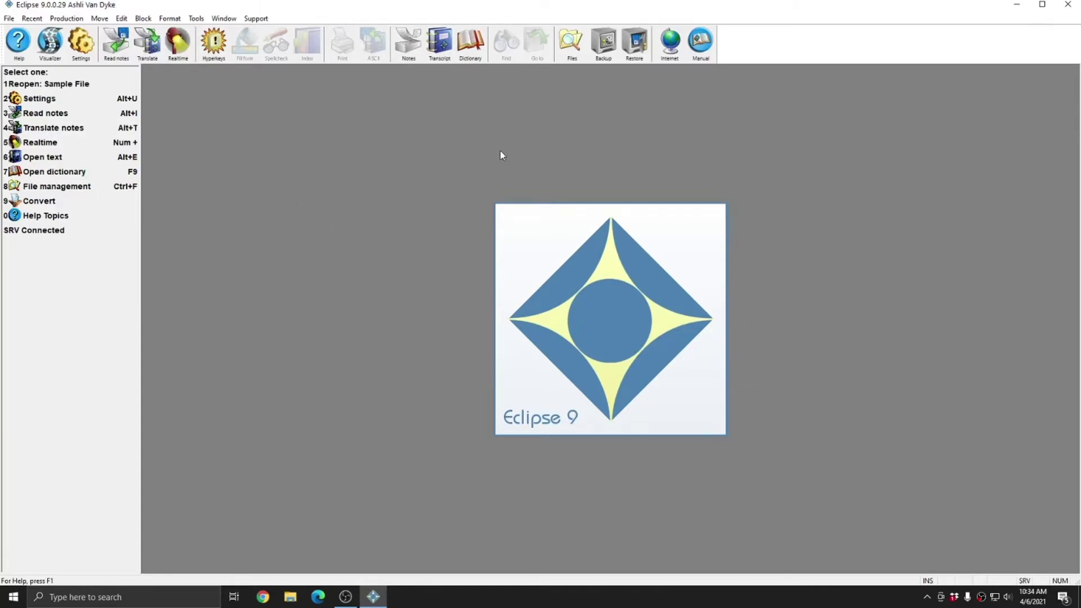
pyautogui.click(1067, 6)
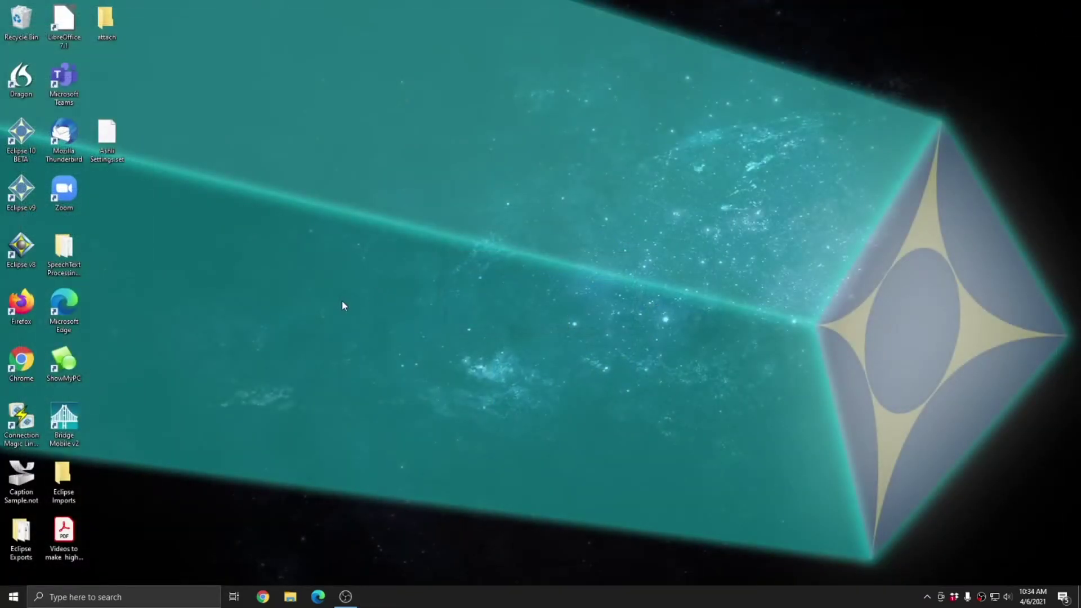
# - Relaunch Eclipse 9 and sign in with the profile password
pyautogui.doubleClick(25, 195)
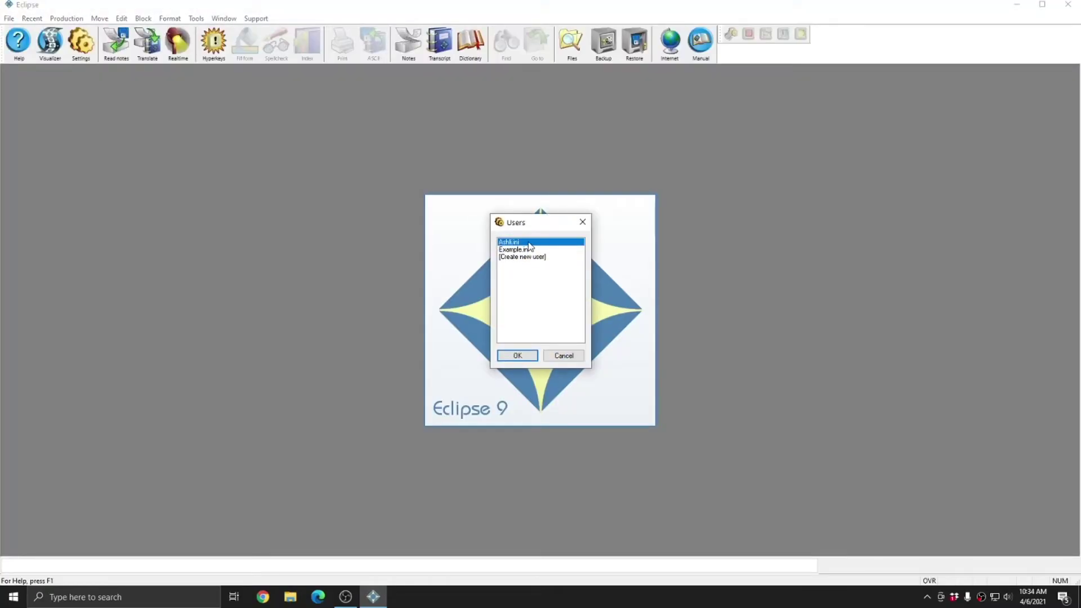
pyautogui.click(517, 354)
pyautogui.write('****')
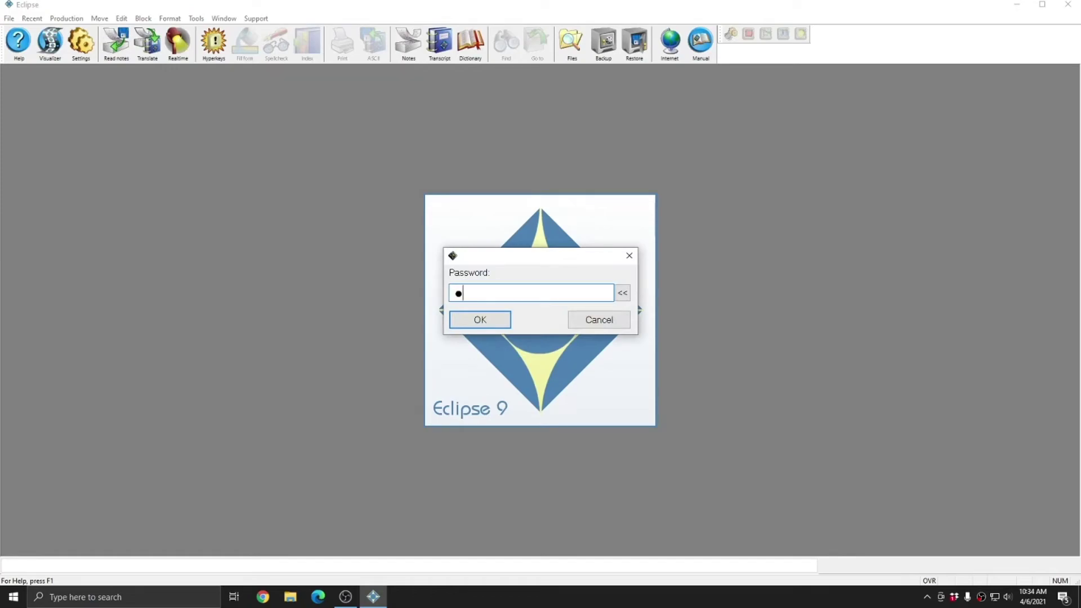
pyautogui.click(489, 323)
# - Clear the password in Advanced user settings, save, and close Eclipse 9
pyautogui.click(80, 42)
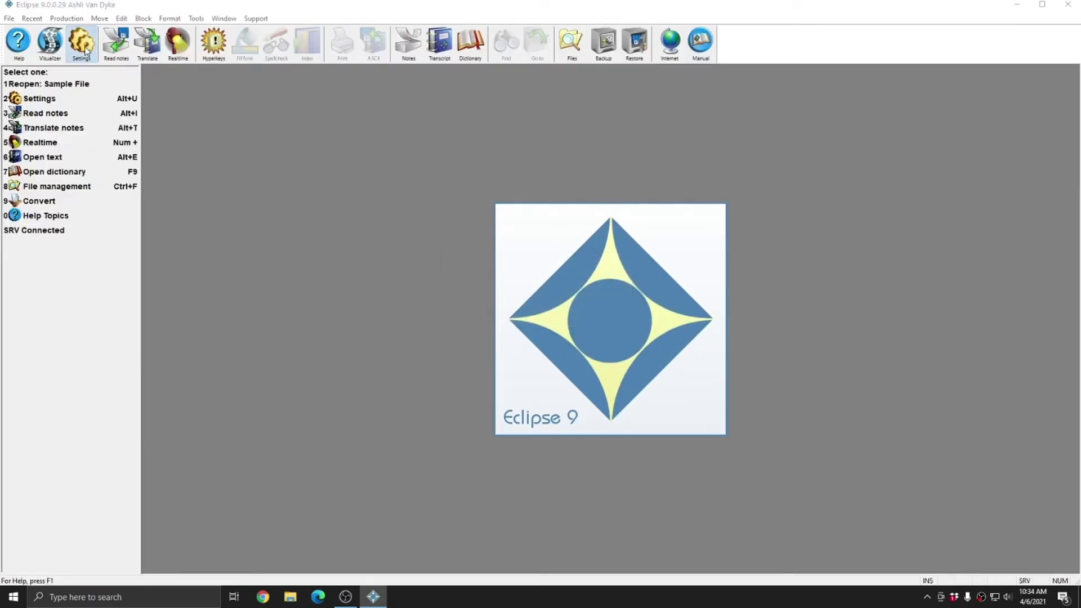
pyautogui.click(603, 365)
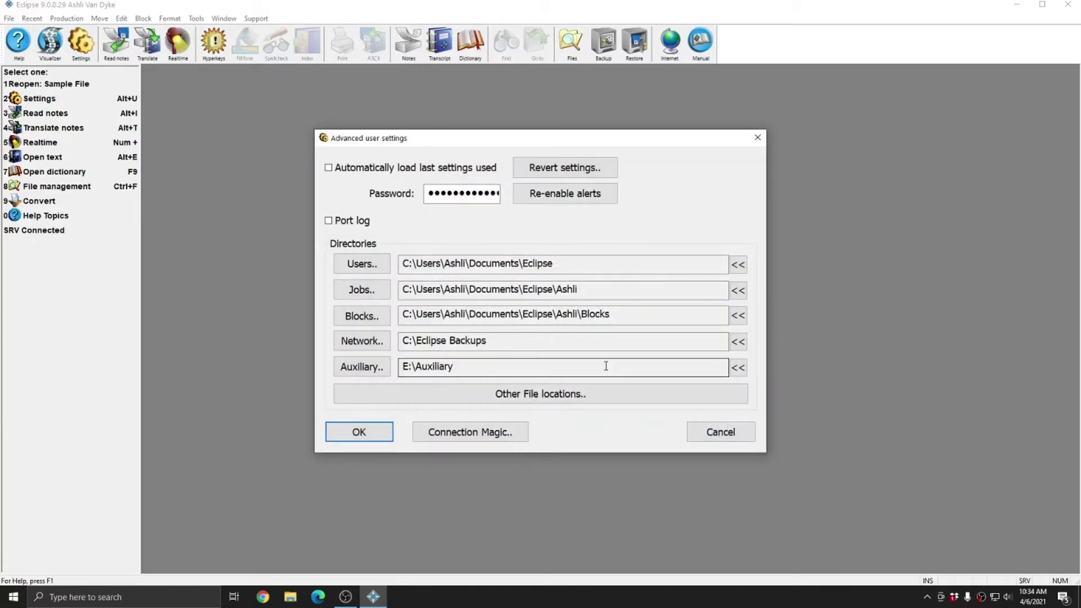
pyautogui.doubleClick(464, 192)
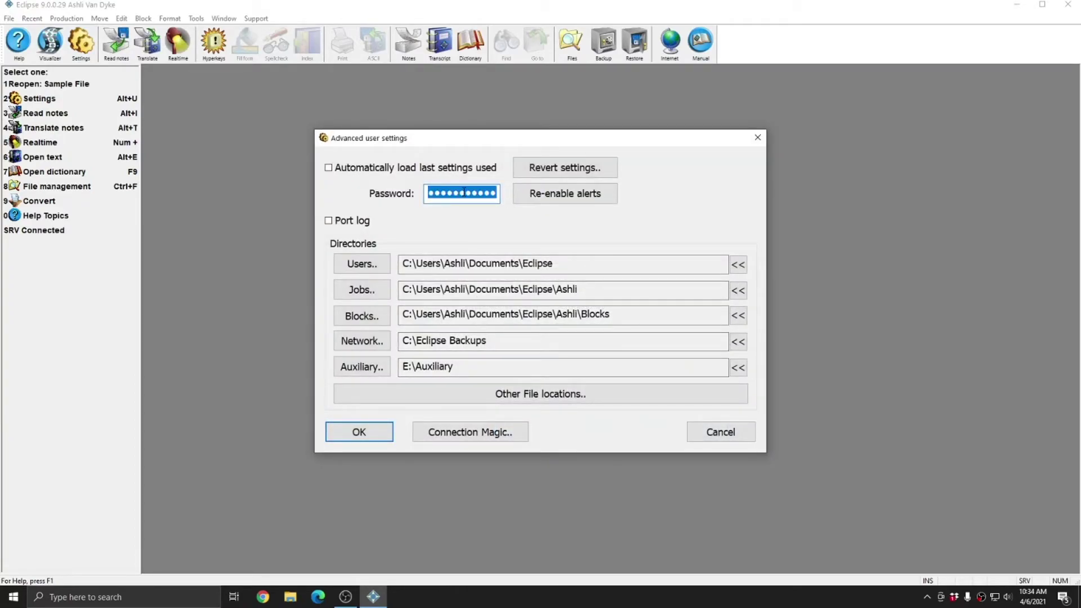
pyautogui.moveTo(463, 192); pyautogui.dragTo(516, 193)
pyautogui.click(446, 192)
pyautogui.click(430, 193)
pyautogui.click(496, 194)
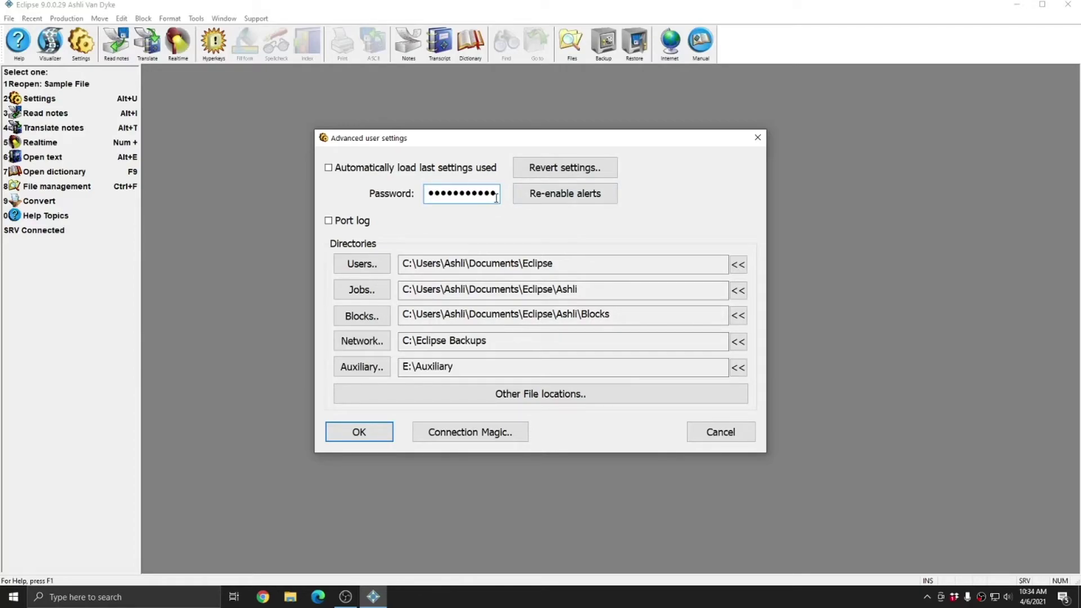
pyautogui.doubleClick(455, 197)
pyautogui.press('BackSpace')
pyautogui.click(363, 435)
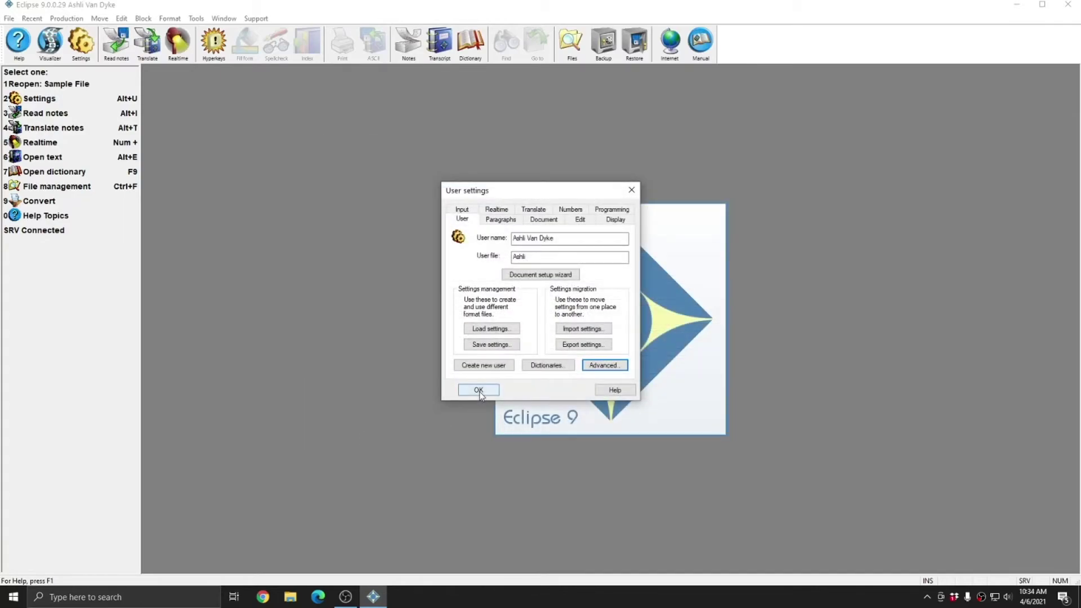
pyautogui.click(479, 390)
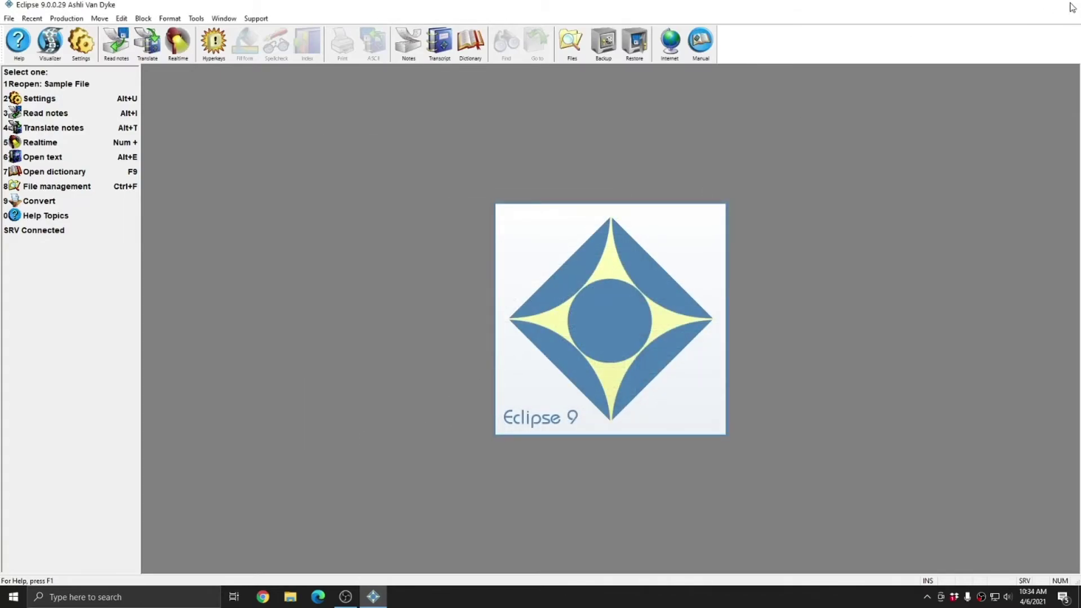
pyautogui.click(1070, 5)
# - Launch Eclipse 9 without a password prompt and load the Example.ini profile
pyautogui.doubleClick(25, 204)
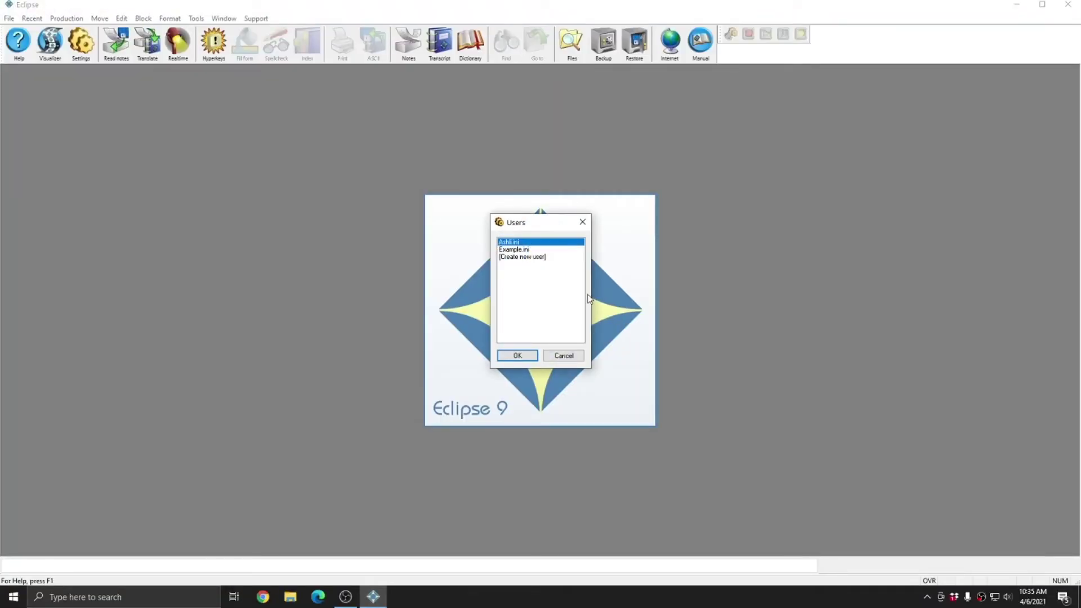
pyautogui.click(512, 357)
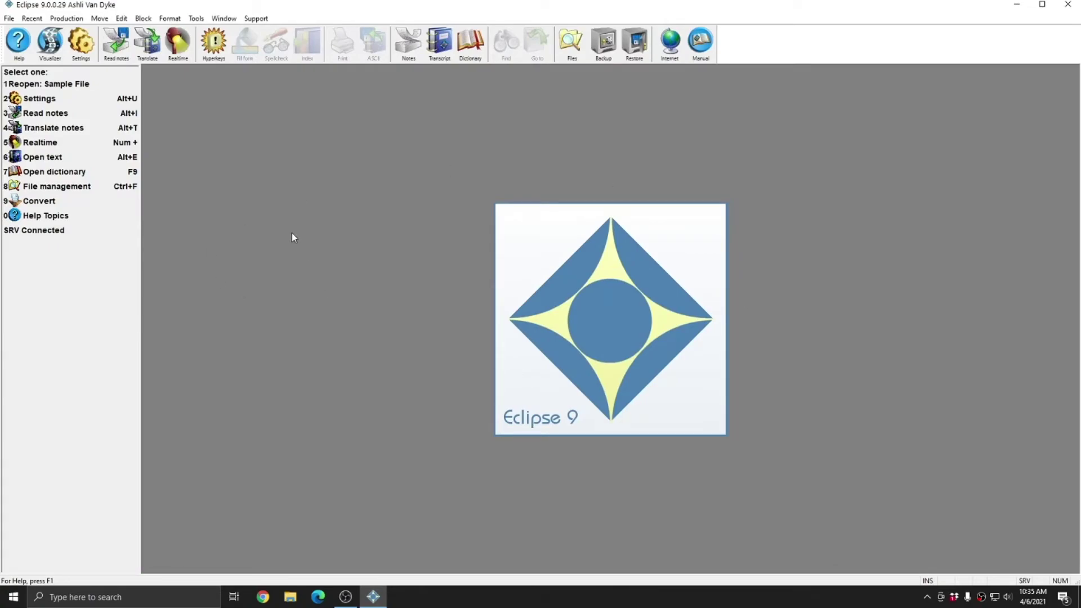
pyautogui.click(81, 43)
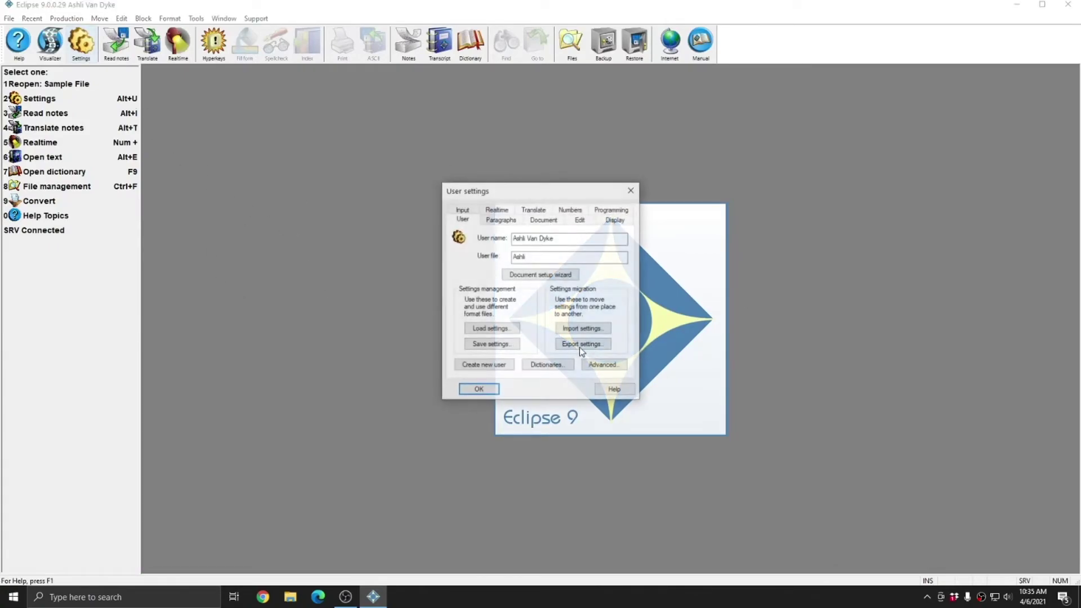
pyautogui.click(501, 330)
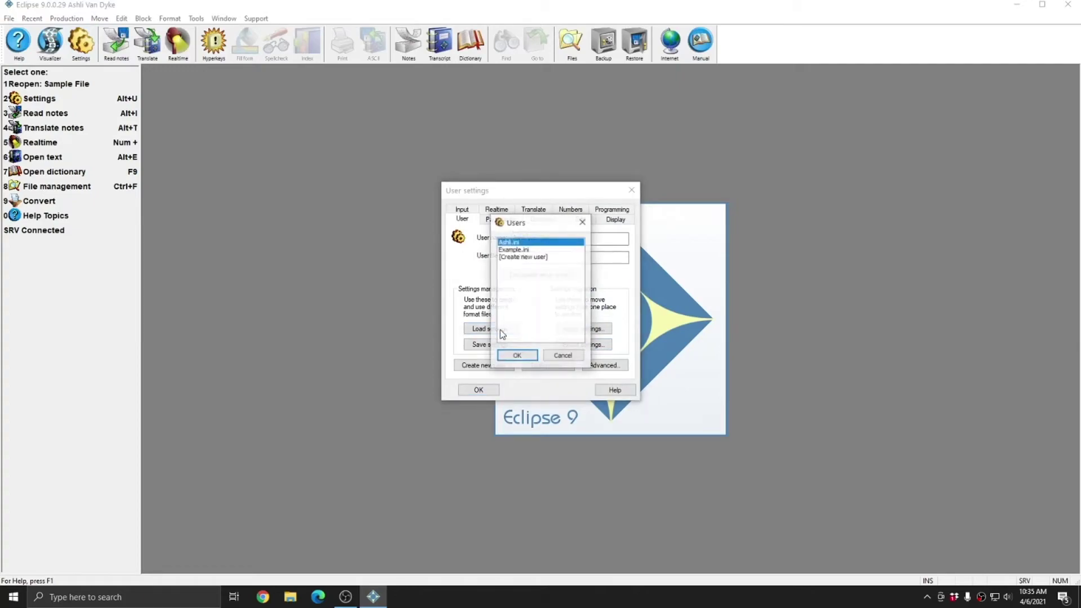
pyautogui.click(526, 250)
pyautogui.click(519, 355)
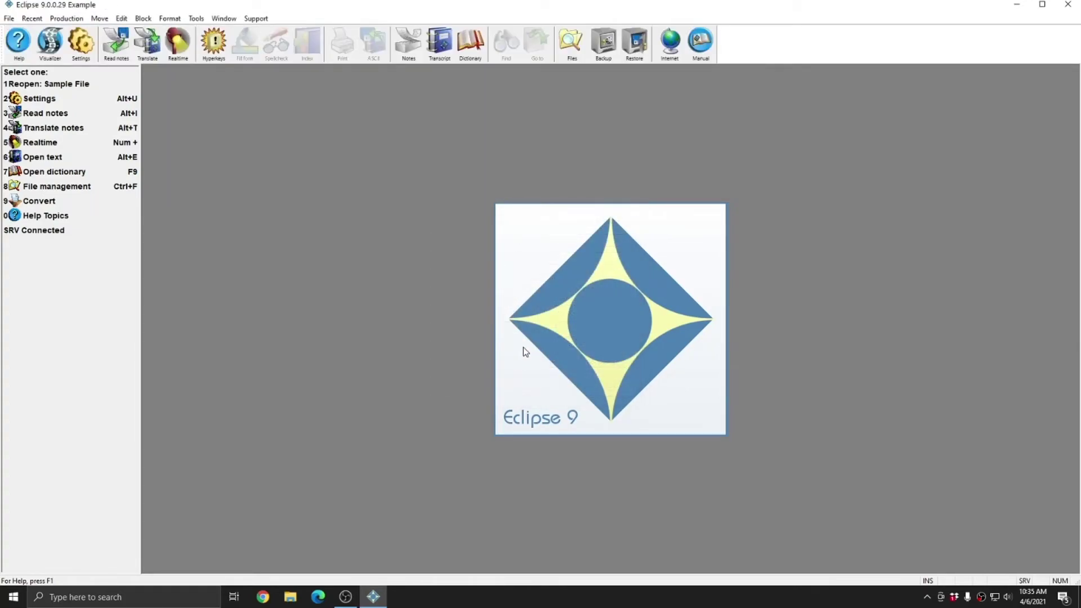
# - Reload the personal user profile from the user settings
pyautogui.hotkey('alt', 'u')
pyautogui.click(495, 329)
pyautogui.click(513, 250)
pyautogui.click(510, 241)
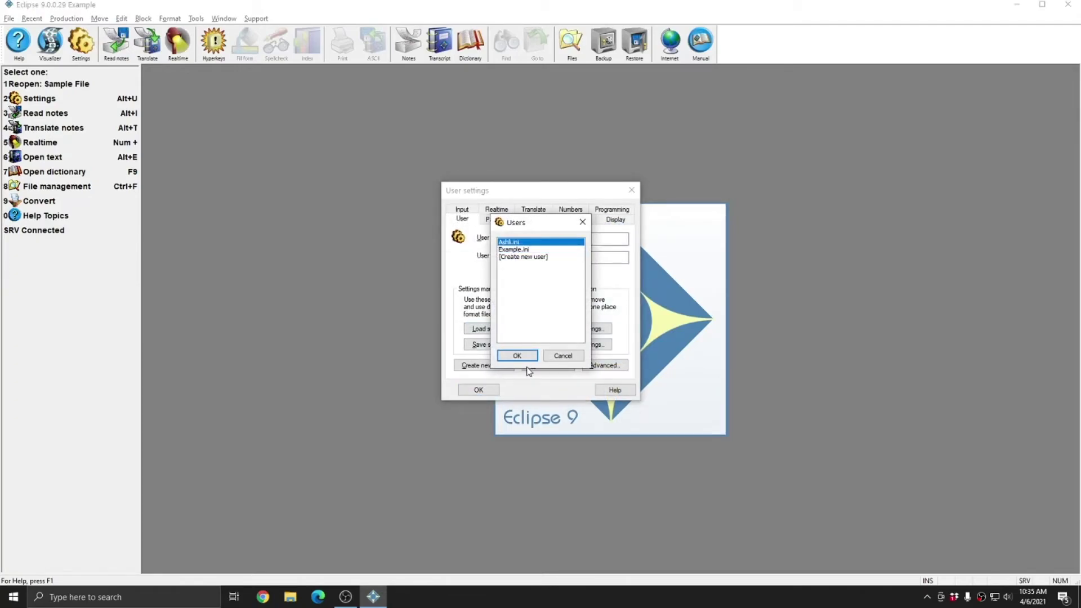
pyautogui.click(516, 355)
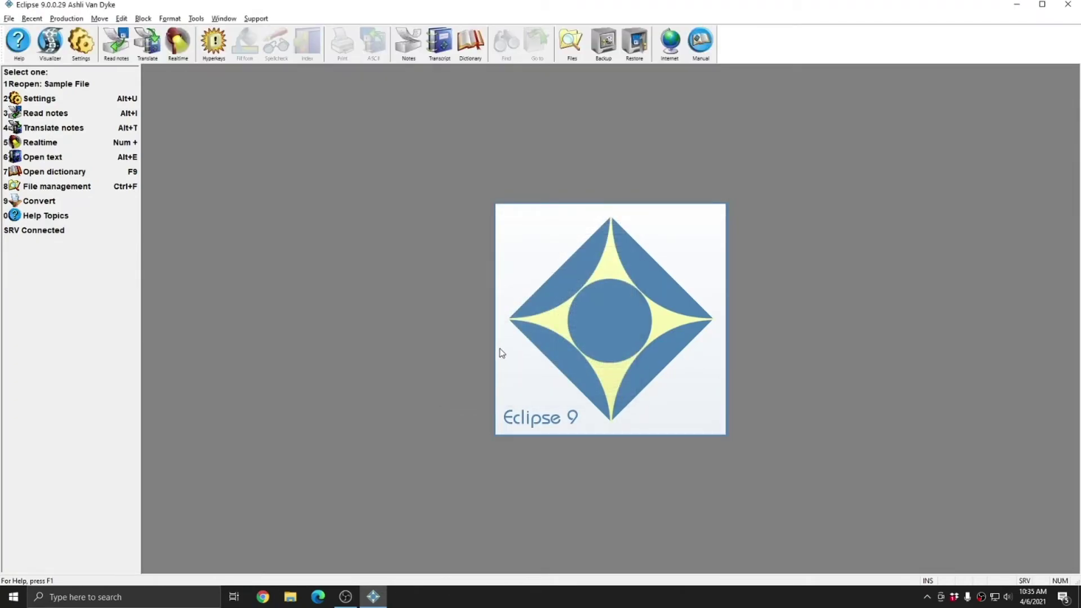